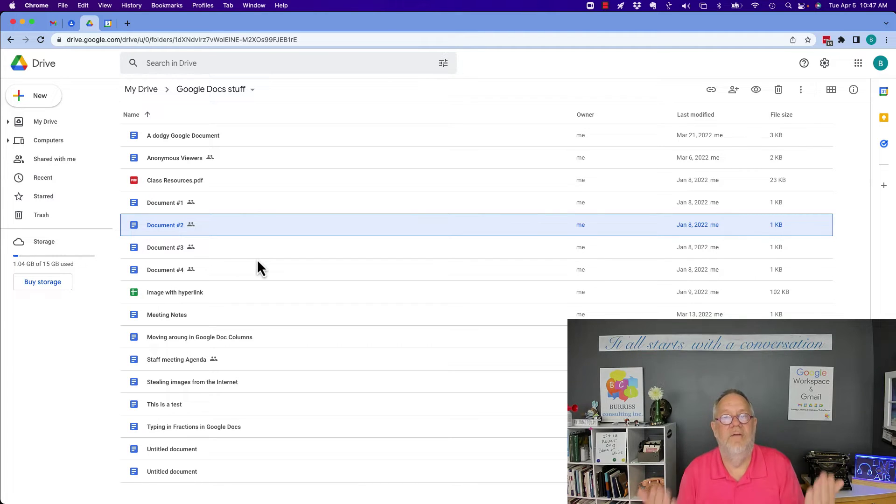
- Open Document #1 and Document #2 from the Drive folder, each in its own tab
{"action": "double_click", "coordinate": [156, 204]}
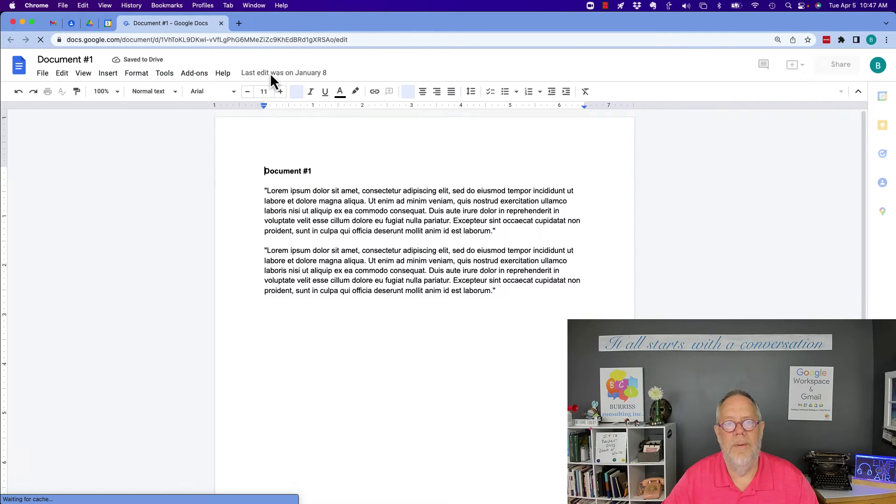
{"action": "left_click", "coordinate": [89, 24]}
{"action": "double_click", "coordinate": [169, 228]}
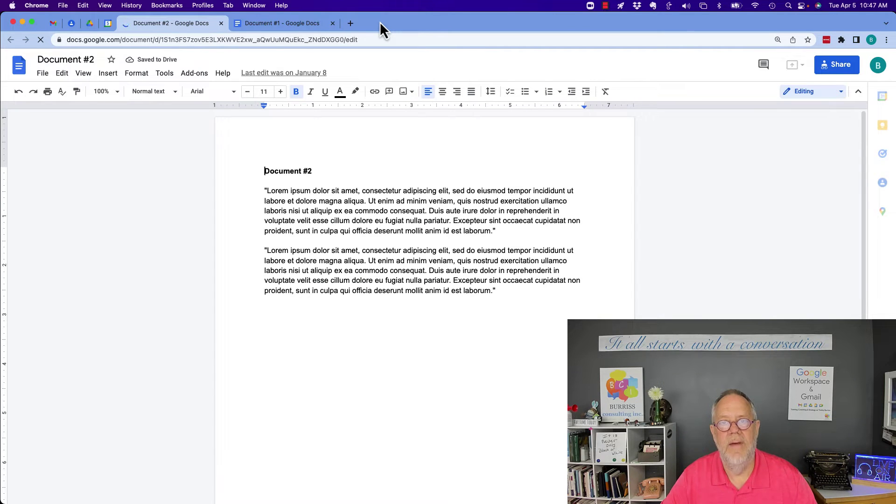
- Switch back and forth between the two document tabs, finishing on Document #1
{"action": "left_click", "coordinate": [256, 24]}
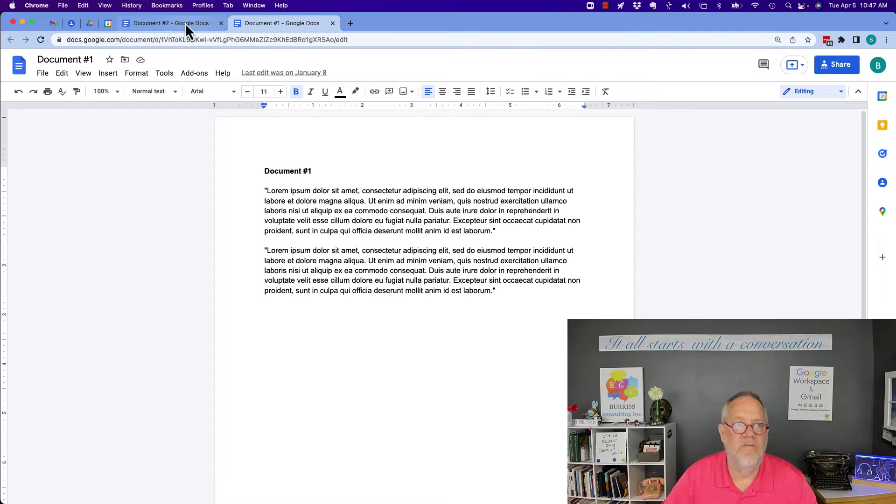
{"action": "left_click", "coordinate": [185, 23]}
{"action": "left_click", "coordinate": [276, 21]}
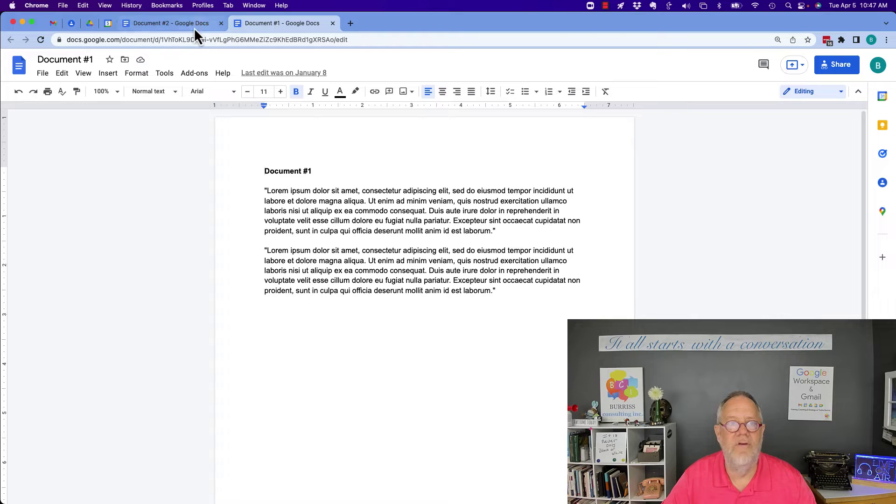
{"action": "left_click", "coordinate": [189, 26]}
{"action": "left_click", "coordinate": [275, 21]}
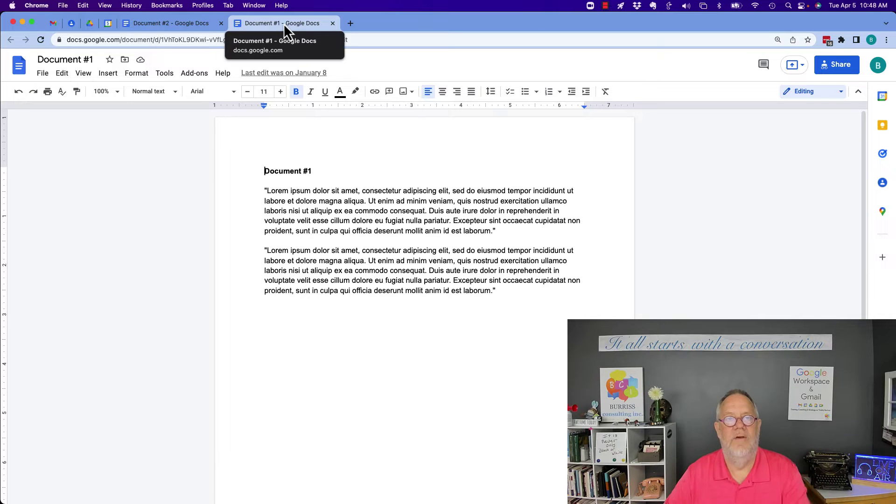
- Drag the Document #1 and Document #2 tabs out into separate browser windows
{"action": "left_click_drag", "start_coordinate": [264, 21], "coordinate": [485, 86]}
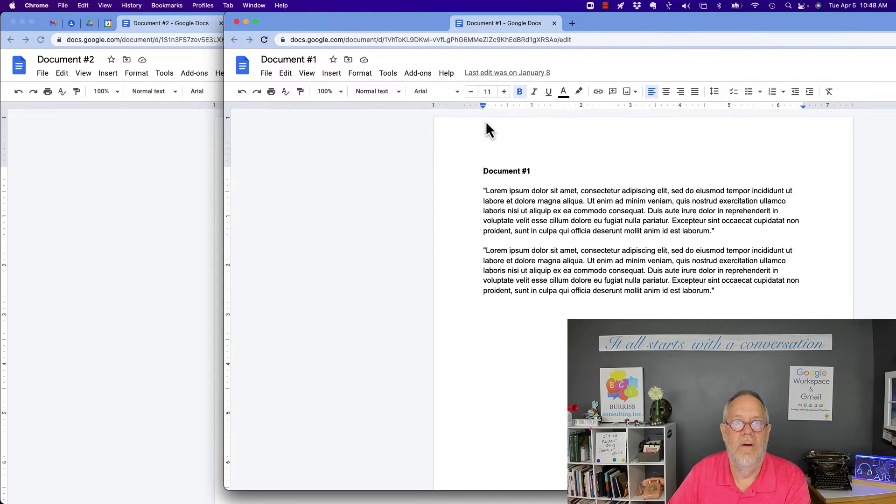
{"action": "left_click", "coordinate": [161, 26]}
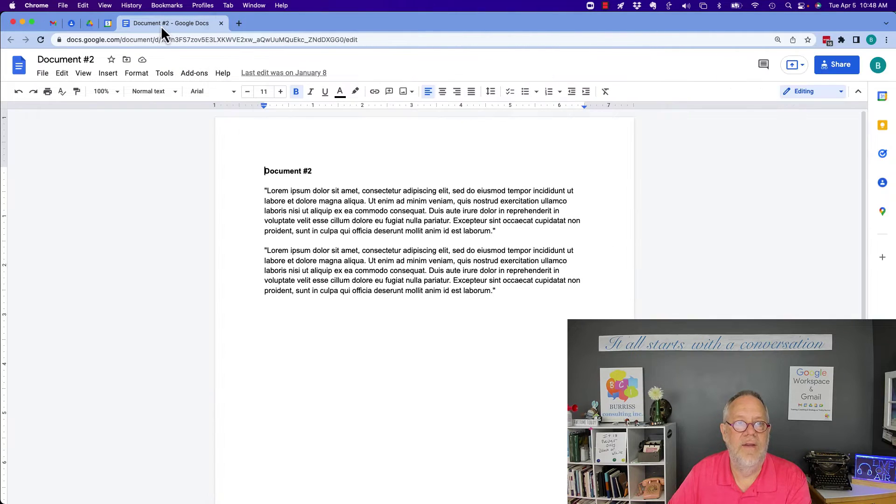
{"action": "left_click_drag", "start_coordinate": [160, 26], "coordinate": [210, 121]}
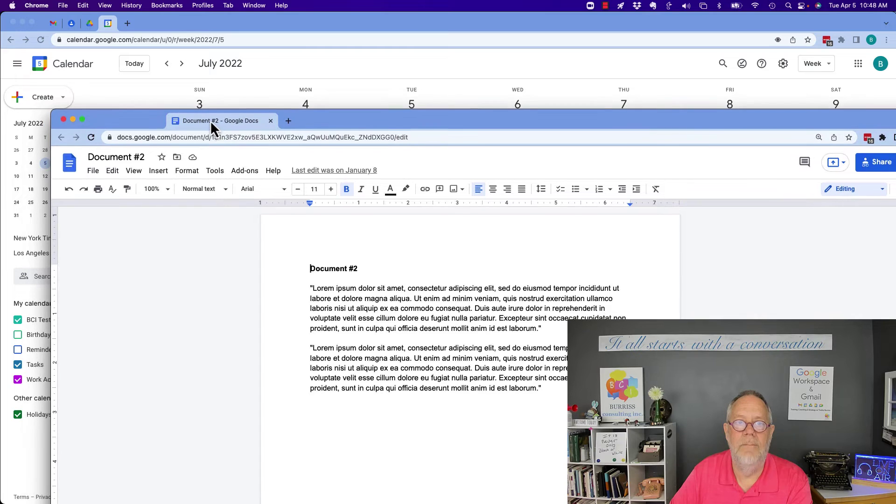
- Move the Document #2 window to the top and narrow it to the left half
{"action": "left_click_drag", "start_coordinate": [296, 115], "coordinate": [247, 18]}
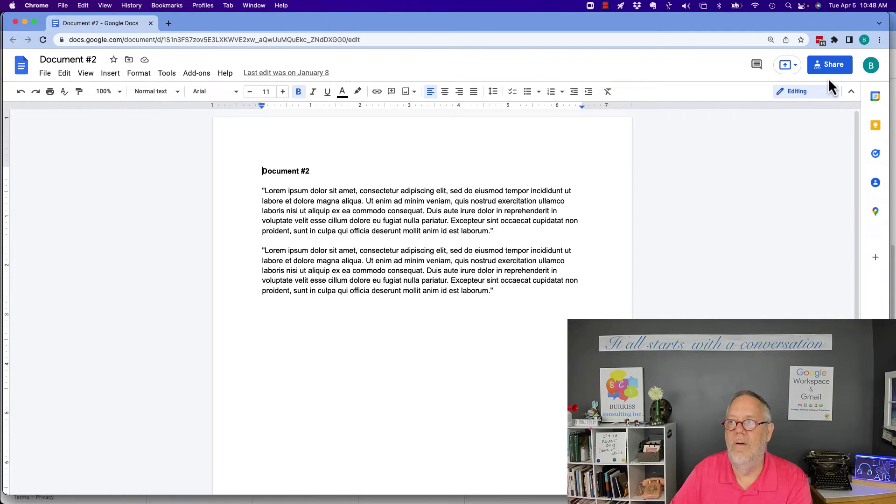
{"action": "left_click_drag", "start_coordinate": [886, 20], "coordinate": [410, 36]}
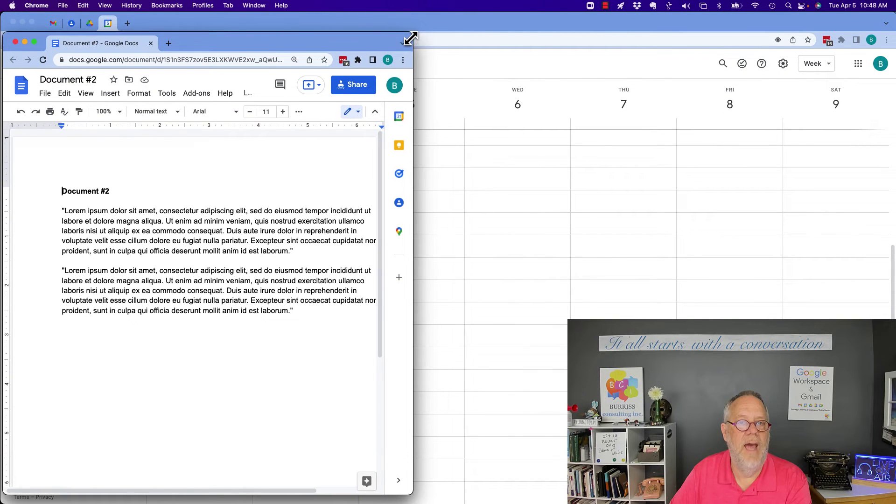
{"action": "left_click_drag", "start_coordinate": [330, 40], "coordinate": [326, 16]}
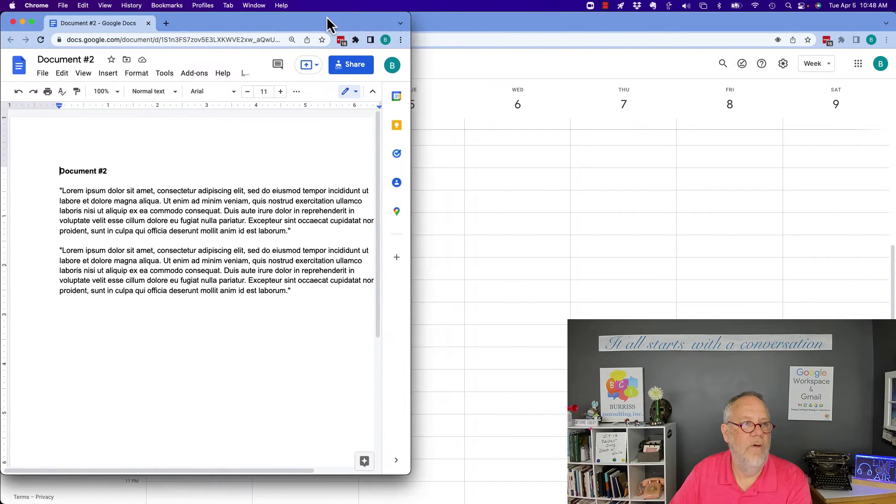
{"action": "left_click", "coordinate": [248, 6]}
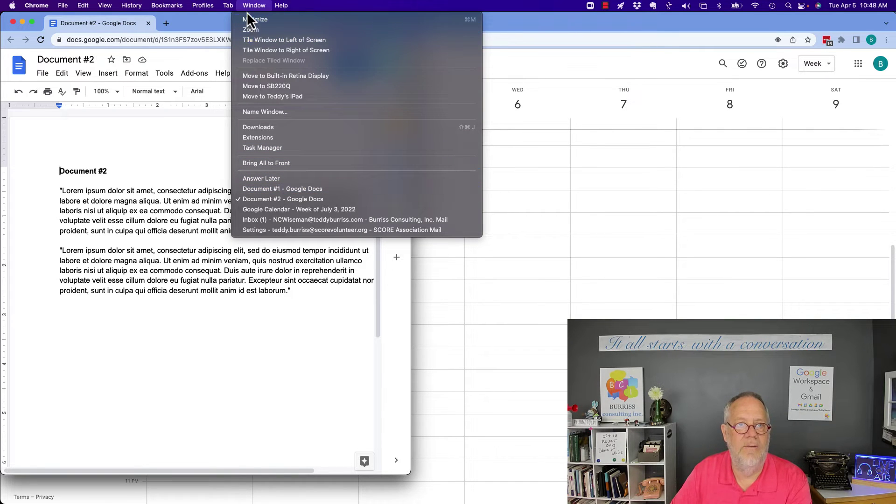
- Narrow the Document #1 window and place it beside Document #2
{"action": "left_click", "coordinate": [275, 190]}
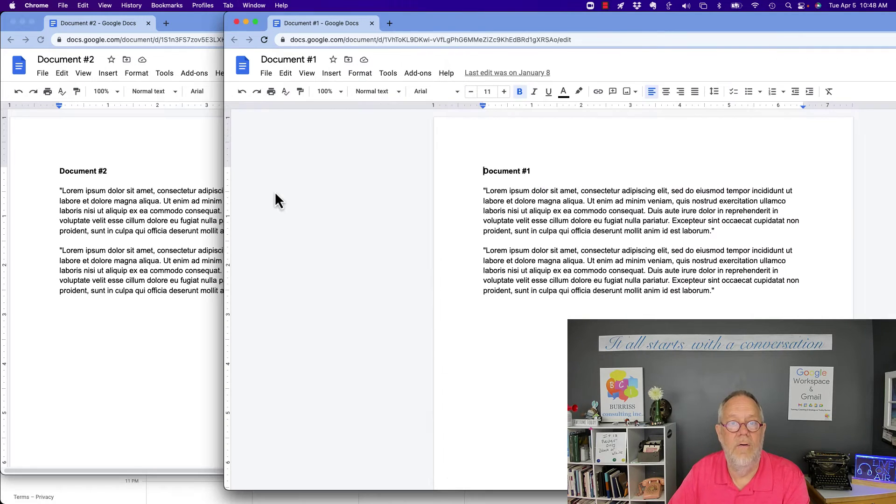
{"action": "left_click_drag", "start_coordinate": [226, 21], "coordinate": [594, 34]}
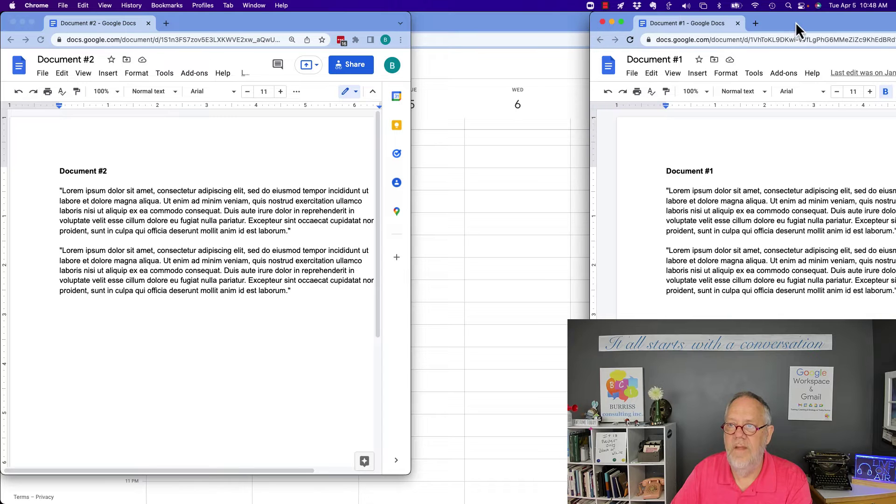
{"action": "left_click_drag", "start_coordinate": [796, 24], "coordinate": [630, 26]}
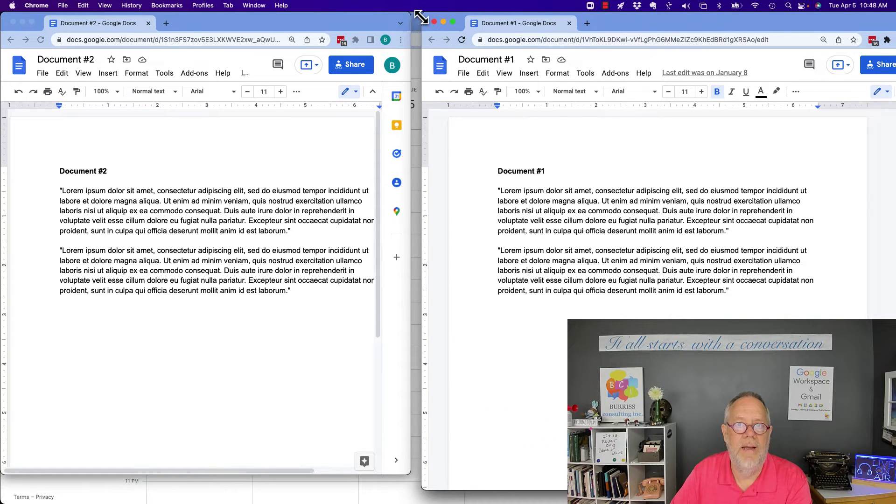
{"action": "left_click_drag", "start_coordinate": [423, 15], "coordinate": [545, 27]}
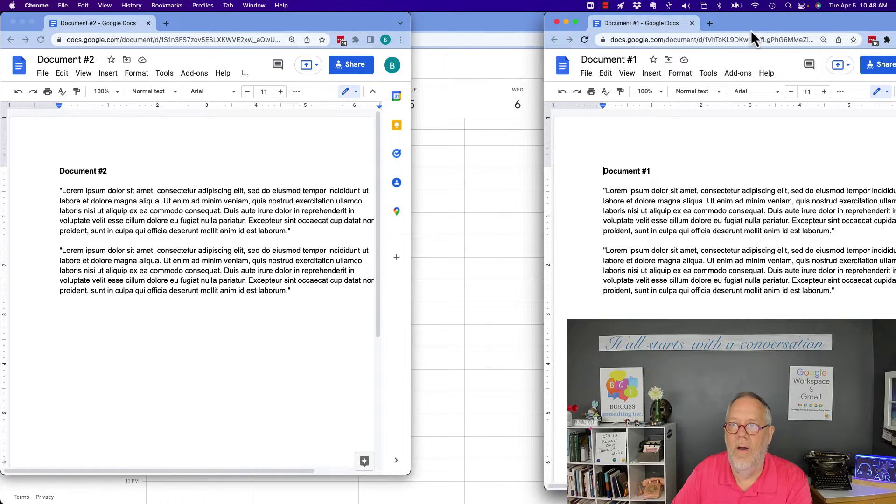
{"action": "left_click_drag", "start_coordinate": [751, 29], "coordinate": [665, 23]}
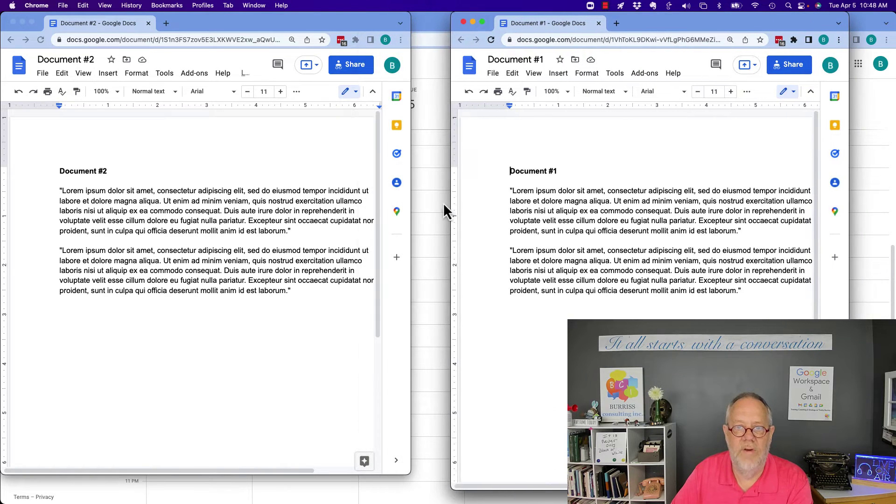
- Fine-tune the width and height of both windows so each page shows fully
{"action": "left_click_drag", "start_coordinate": [451, 204], "coordinate": [431, 204]}
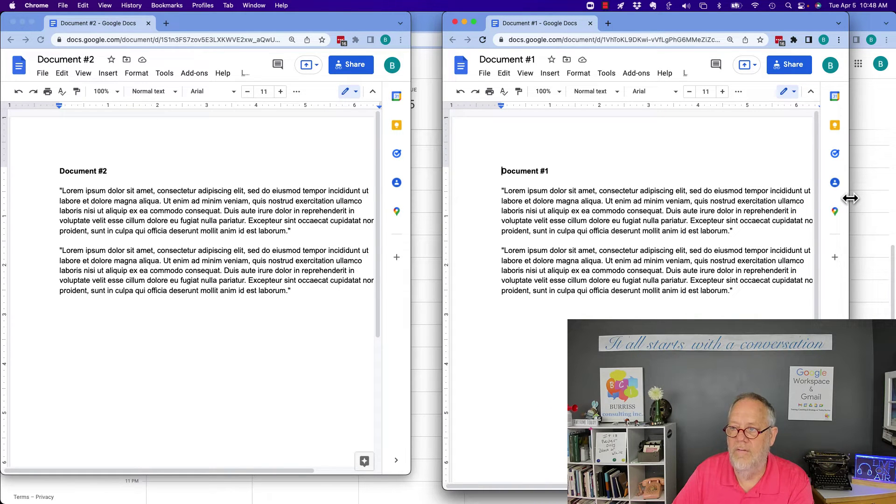
{"action": "left_click_drag", "start_coordinate": [851, 198], "coordinate": [796, 187]}
{"action": "left_click_drag", "start_coordinate": [875, 184], "coordinate": [883, 183]}
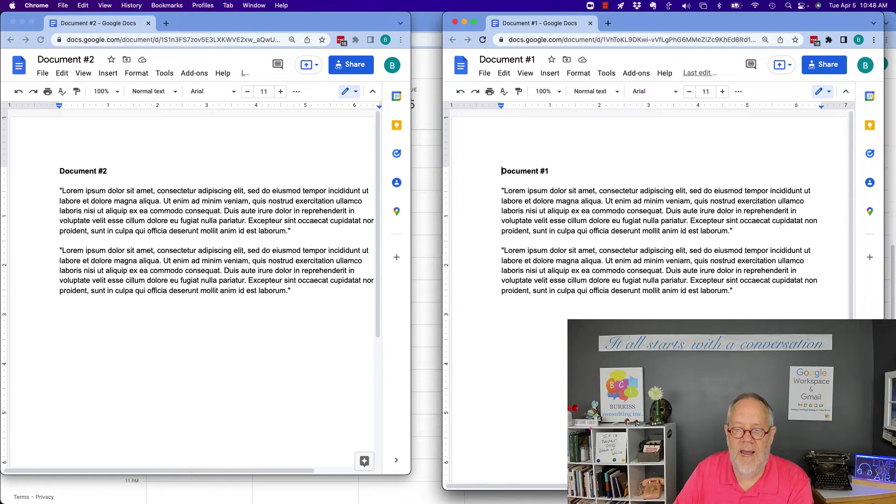
{"action": "mouse_move", "coordinate": [883, 489]}
{"action": "left_mouse_down"}
{"action": "mouse_move", "coordinate": [884, 473]}
{"action": "mouse_move", "coordinate": [883, 499]}
{"action": "left_mouse_up"}
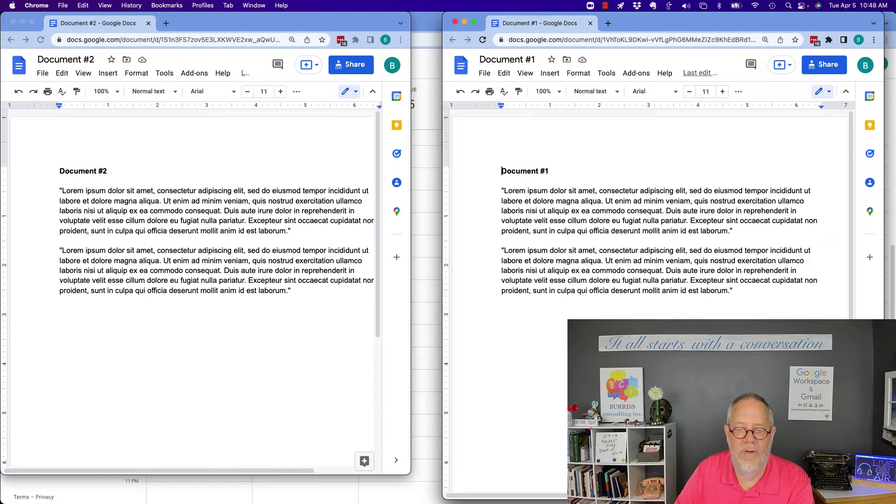
{"action": "left_click", "coordinate": [407, 474]}
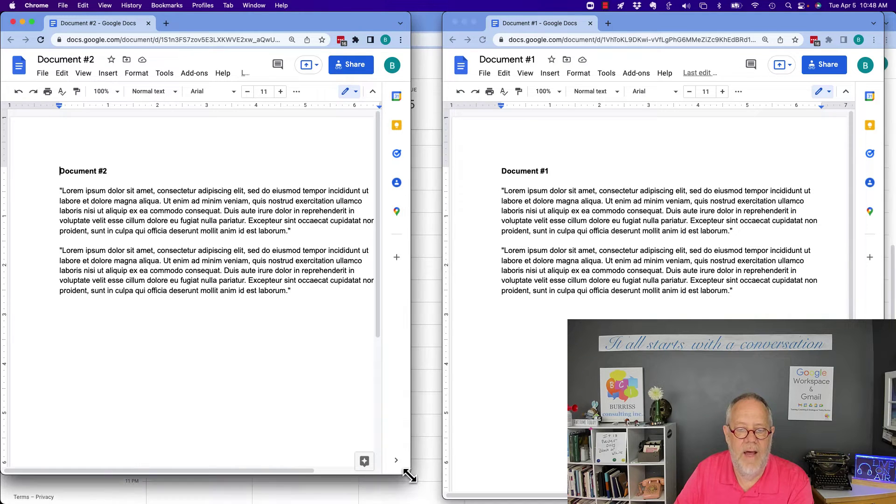
{"action": "left_click_drag", "start_coordinate": [408, 474], "coordinate": [437, 498]}
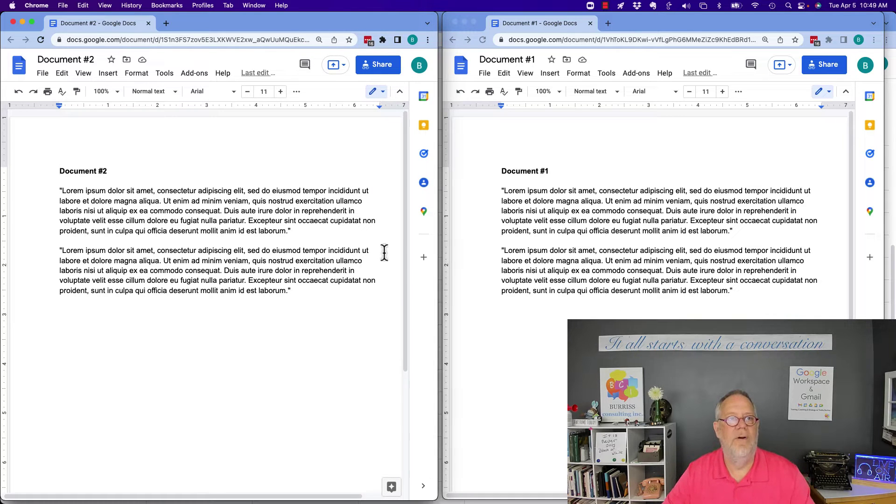
- Paste part of Document #1's first paragraph into Document #2, then undo the paste
{"action": "left_click_drag", "start_coordinate": [640, 23], "coordinate": [641, 23]}
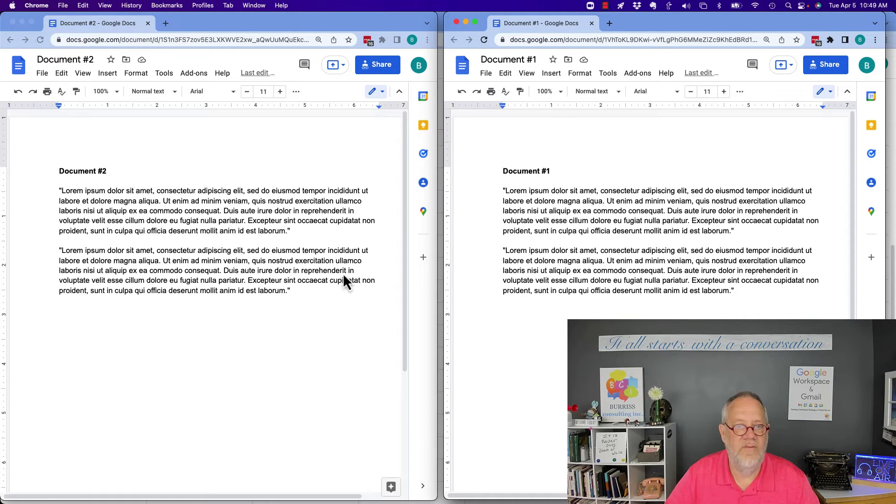
{"action": "left_click_drag", "start_coordinate": [532, 192], "coordinate": [582, 222]}
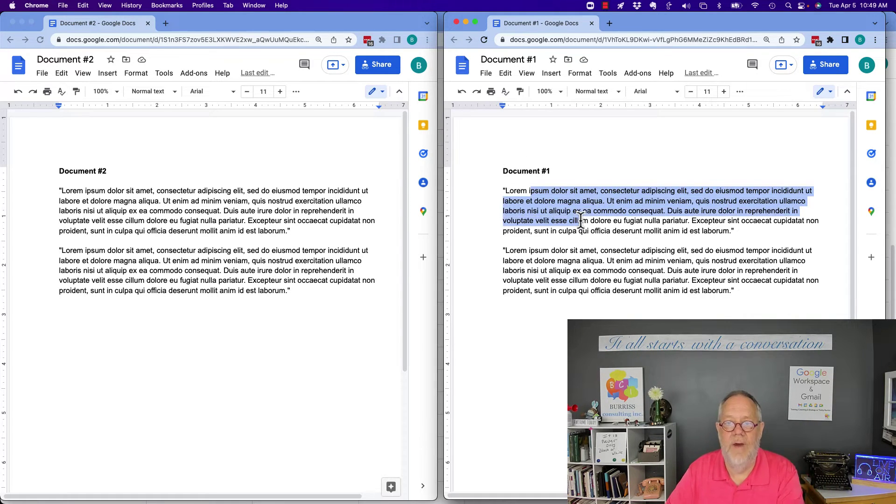
{"action": "left_click", "coordinate": [242, 290]}
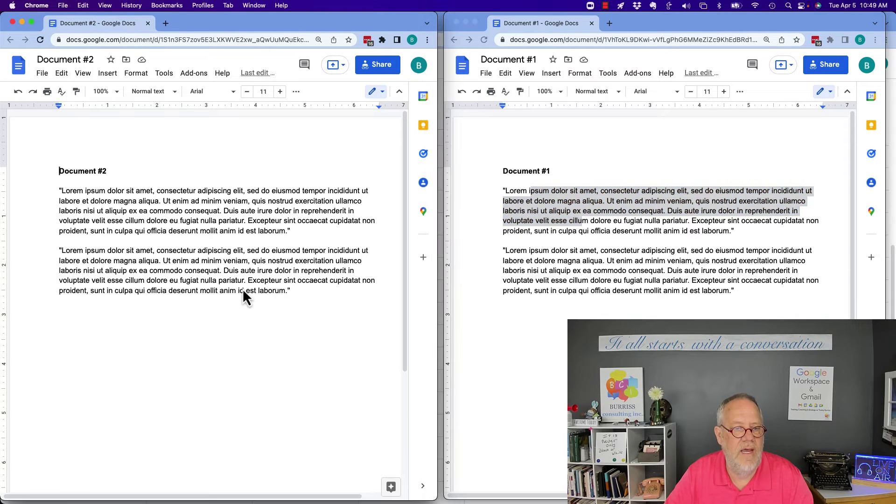
{"action": "left_click", "coordinate": [286, 294]}
{"action": "key", "text": "Return"}
{"action": "key", "text": "Return"}
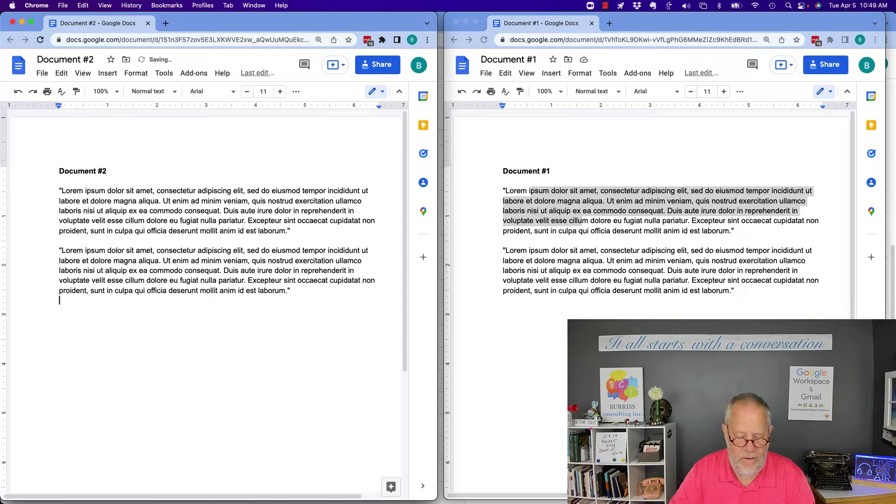
{"action": "type", "text": "psum dolor sit amet, consectetur adipiscing elit, sed do eiusmod tempor incididunt ut labore et dolore magna aliqua. Ut enim ad minim veniam, quis nostrud exercitation ullamco laboris nisi ut aliquip ex ea commodo consequat. Duis aute irure dolor in reprehenderit in voluptate velit esse cillu"}
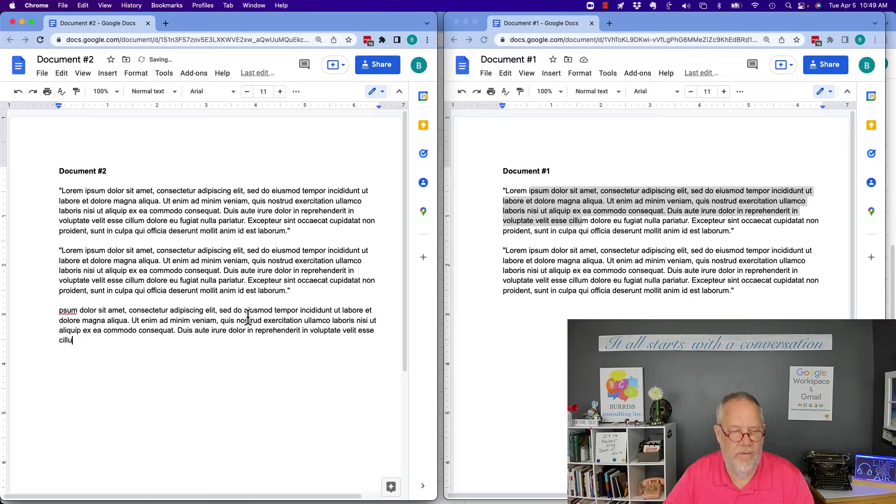
{"action": "key", "text": "super+z"}
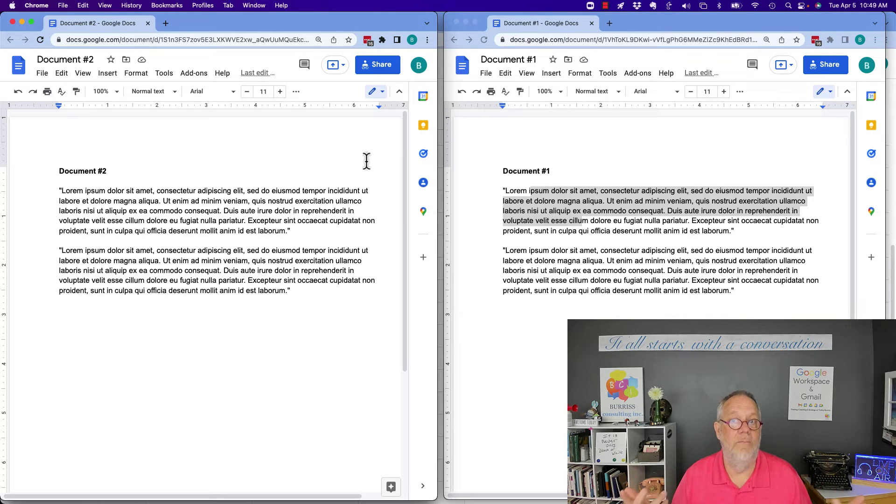
- Append '- fully edited' to Document #2's heading and '- done editing' to Document #1's
{"action": "left_click", "coordinate": [112, 170]}
{"action": "type", "text": "- fully edited"}
{"action": "left_click", "coordinate": [595, 171]}
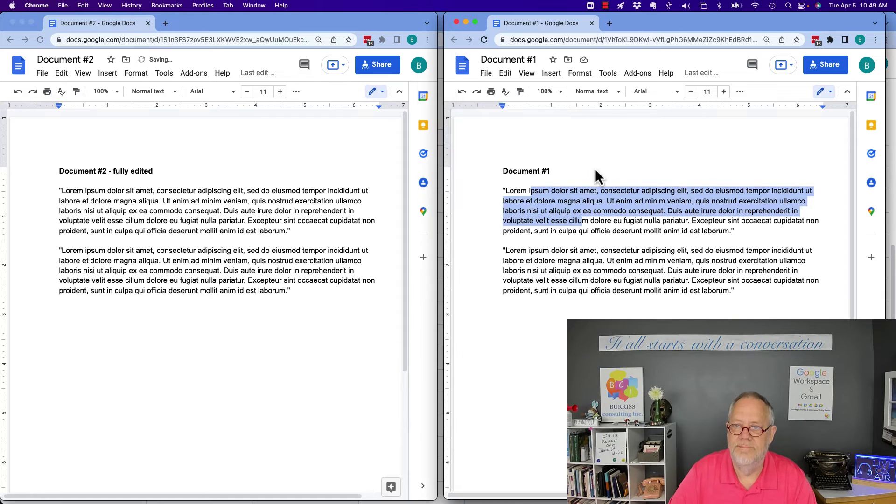
{"action": "type", "text": "- done editing"}
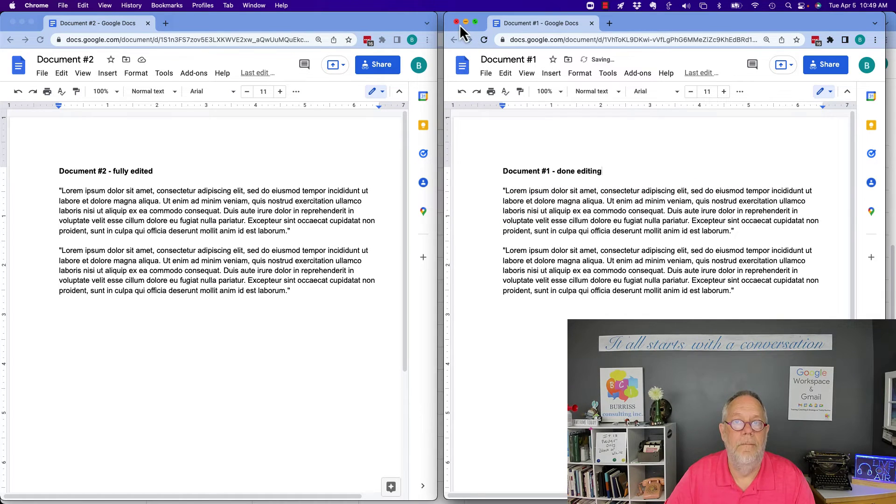
- Close the Document #1 and Document #2 windows and return to Google Drive
{"action": "left_click", "coordinate": [456, 22]}
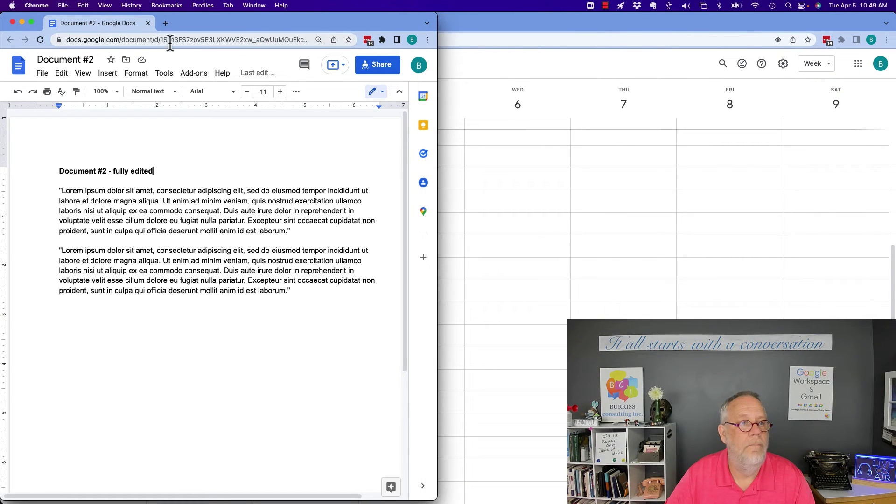
{"action": "left_click", "coordinate": [11, 22]}
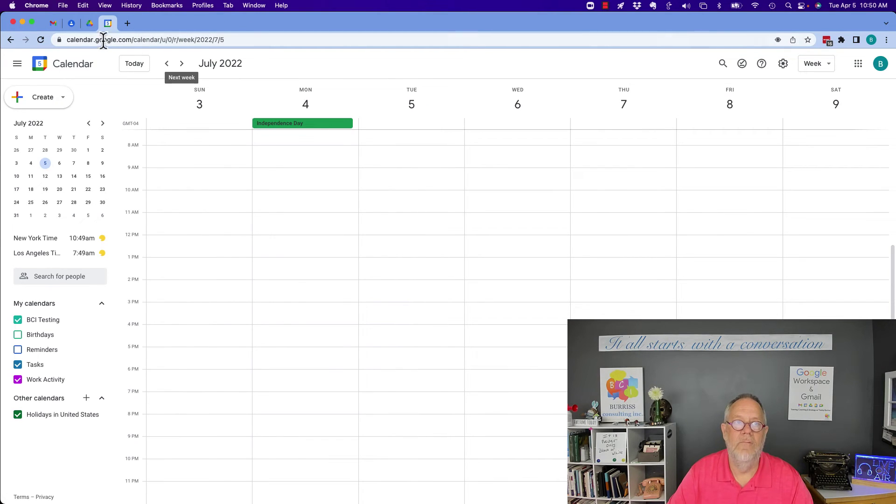
{"action": "left_click", "coordinate": [87, 22]}
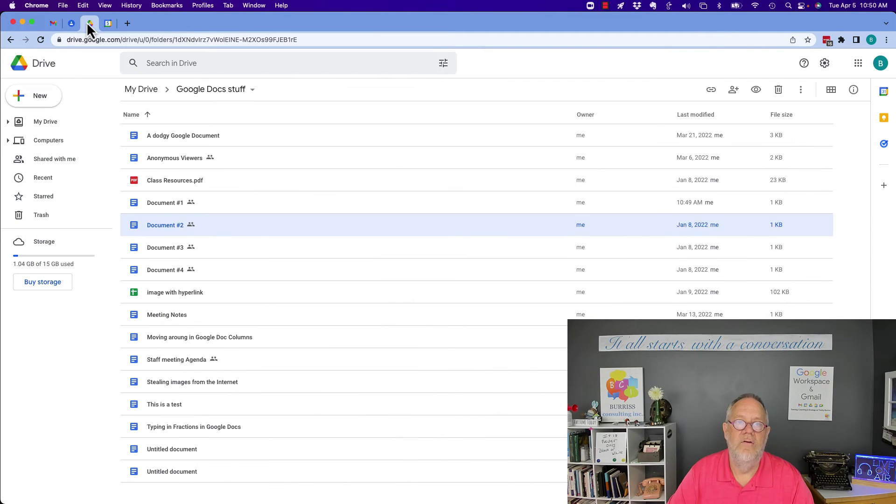
- Open Document #1 from the Google Docs stuff folder to verify its edit, then close it
{"action": "left_click", "coordinate": [172, 206]}
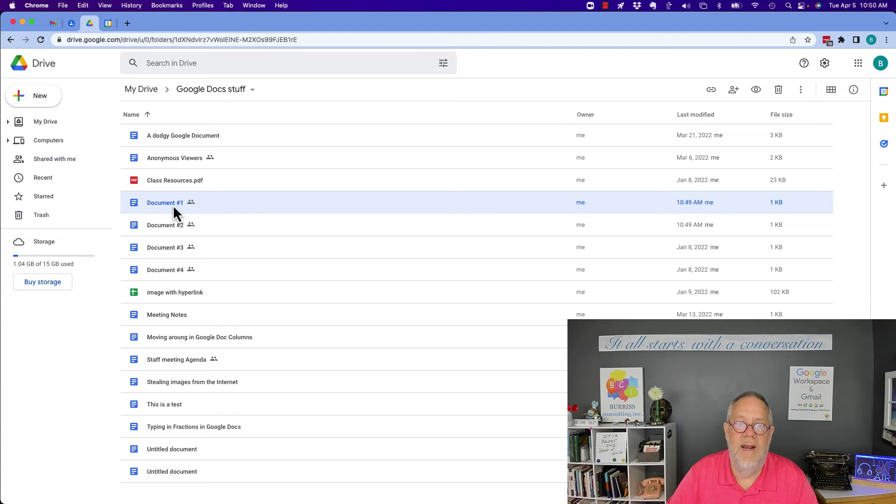
{"action": "double_click", "coordinate": [172, 206]}
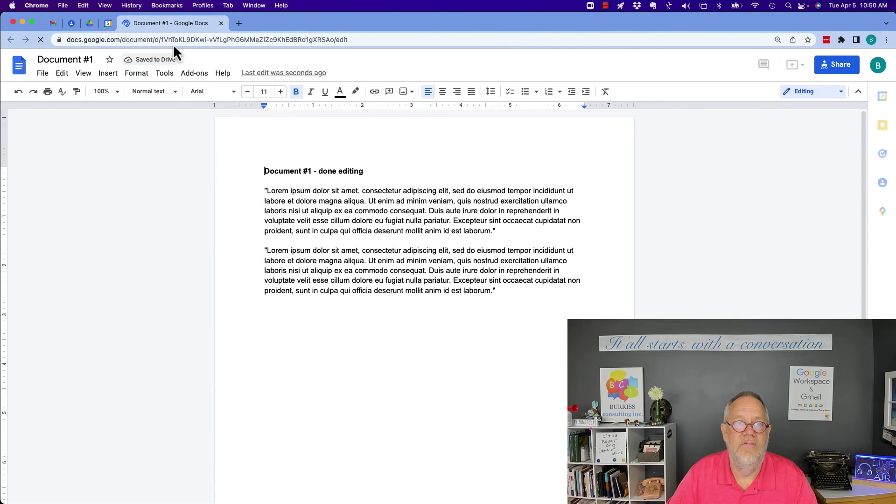
{"action": "left_click", "coordinate": [222, 24]}
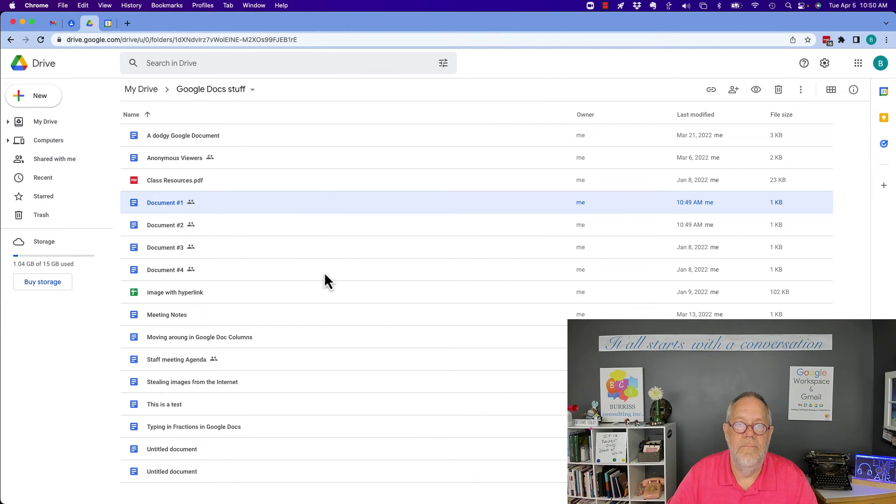